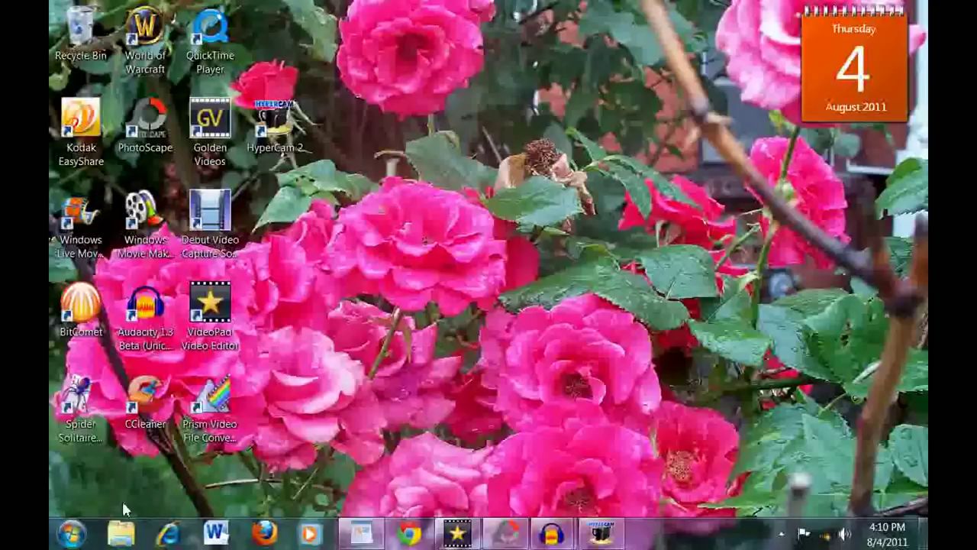
Step: Start Snipping Tool via Start > All Programs > Accessories
left_click(71, 537)
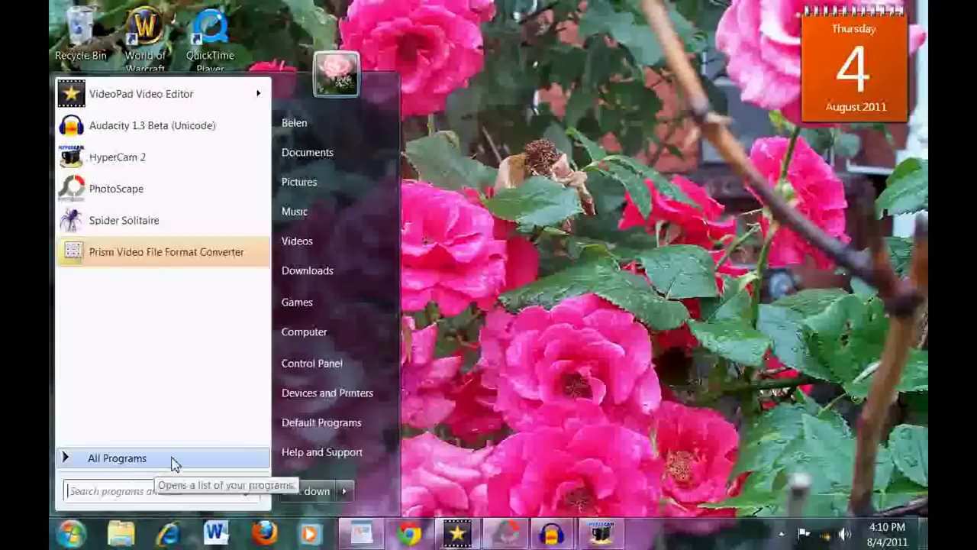
left_click(174, 462)
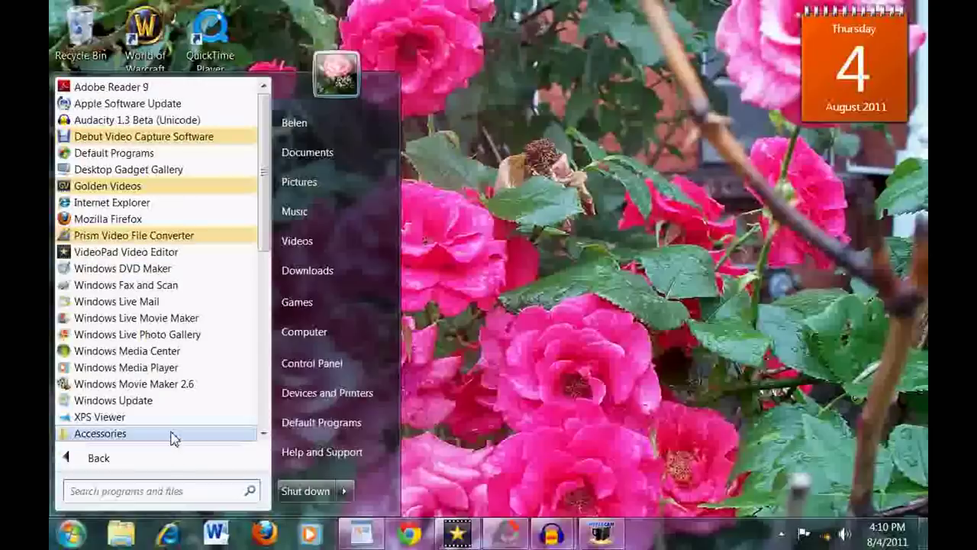
left_click(173, 433)
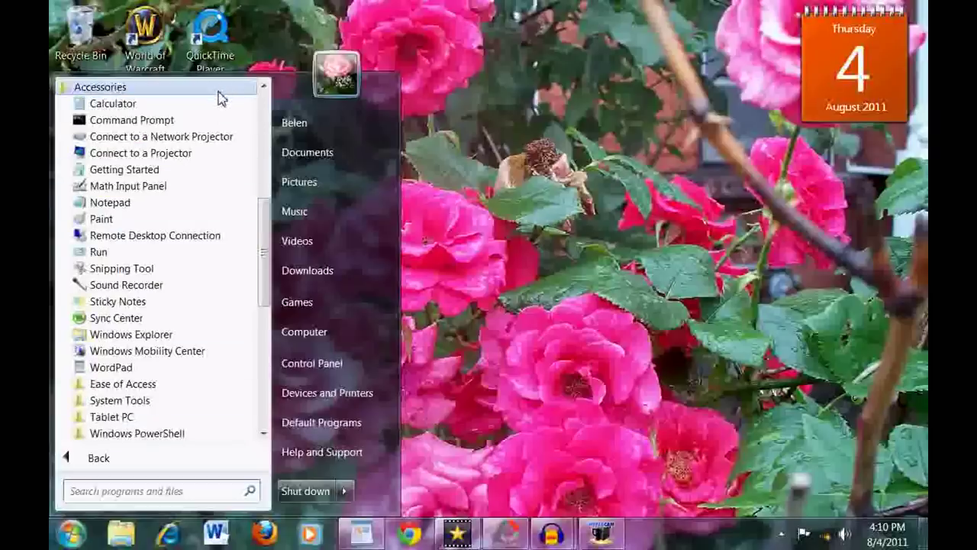
left_click(197, 273)
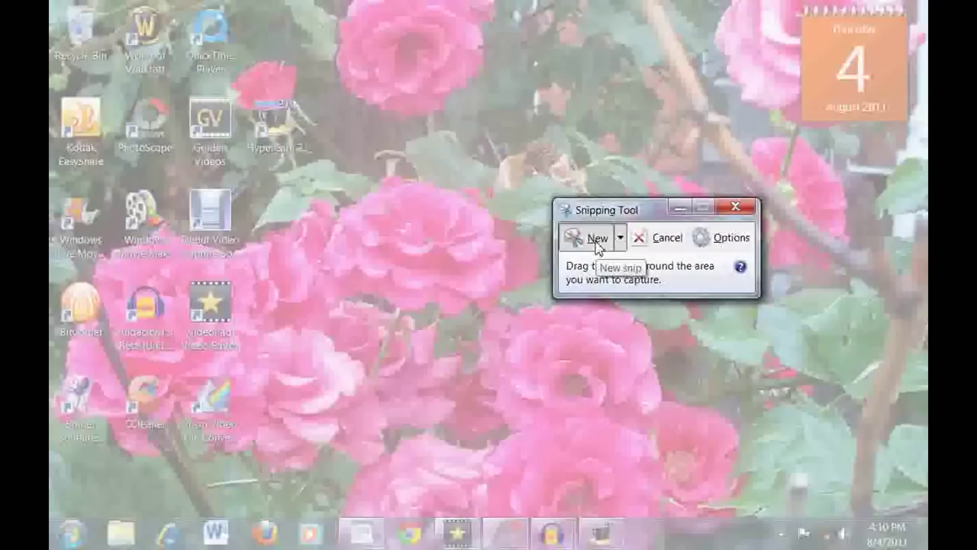
Step: Cancel the launch capture and list the Free-form, Rectangular, Window and Full-screen snip types
left_click(597, 246)
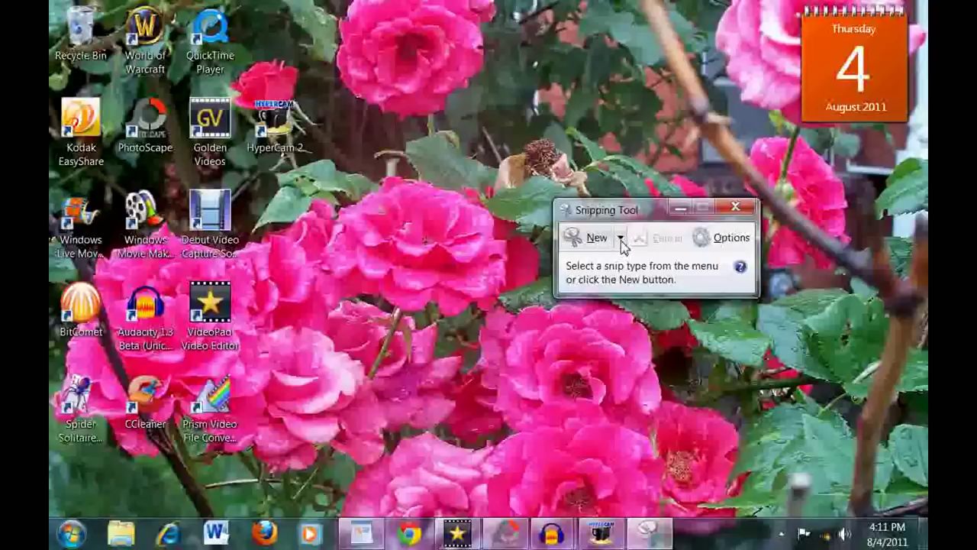
left_click(621, 238)
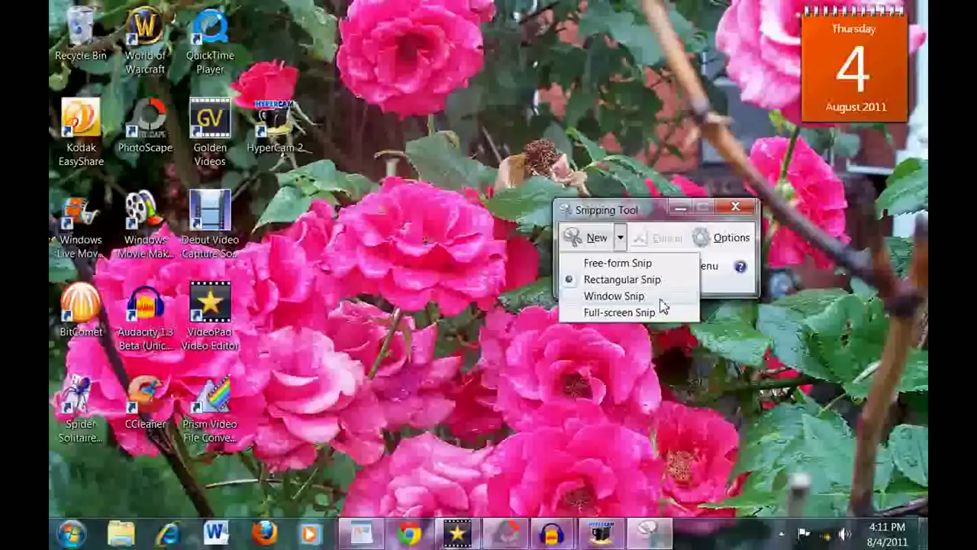
Step: Take a Free-form Snip by tracing a closed outline around the big pink rose
left_click(649, 264)
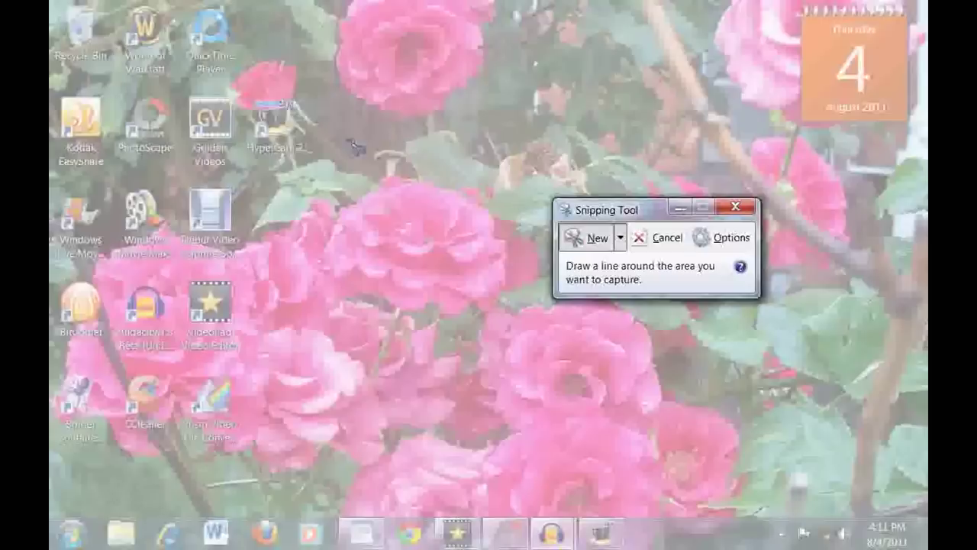
left_click(355, 148)
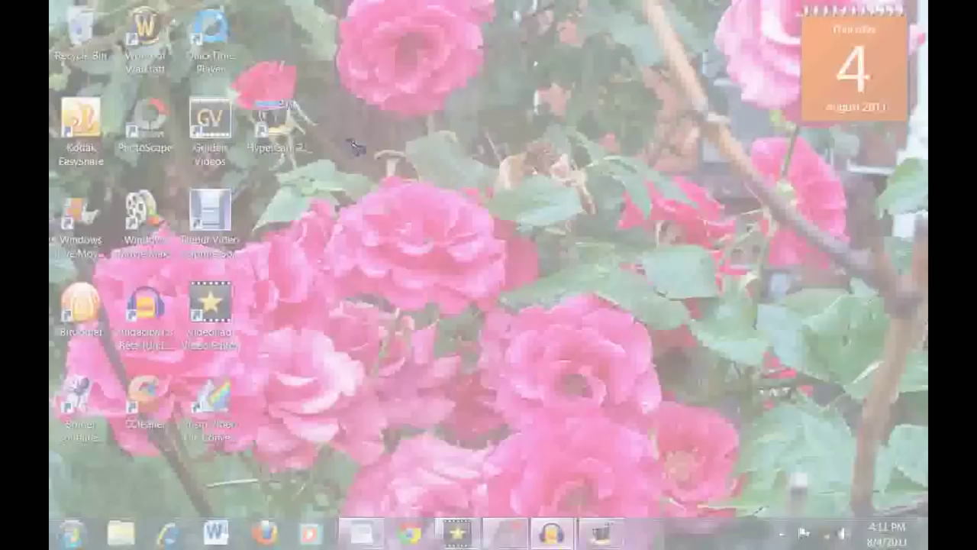
mouse_move(355, 147)
left_mouse_down()
mouse_move(305, 301)
mouse_move(709, 243)
mouse_move(591, 190)
mouse_move(596, 172)
mouse_move(489, 198)
mouse_move(419, 159)
mouse_move(385, 122)
mouse_move(351, 136)
mouse_move(355, 148)
left_mouse_up()
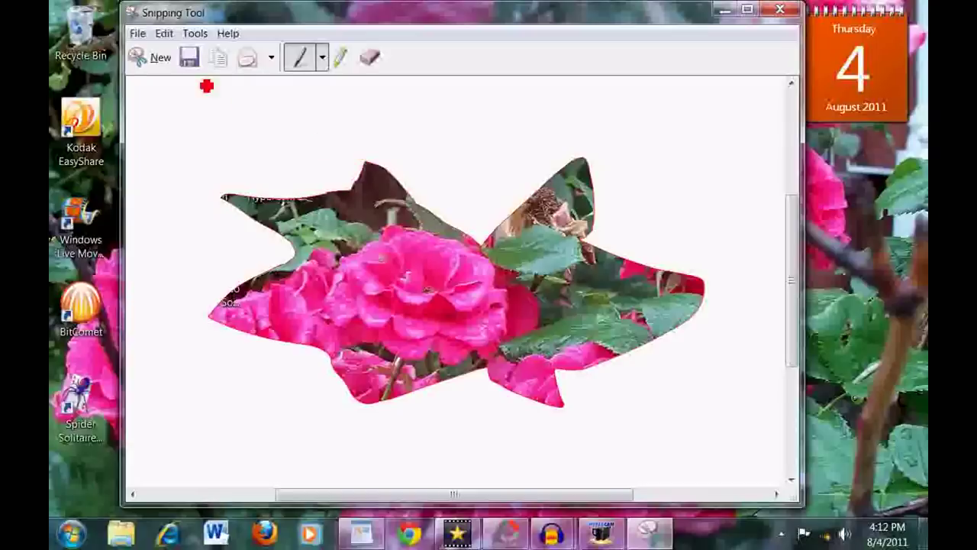
Step: Take a new Rectangular Snip framing the big pink rose and its leaves
left_click(158, 60)
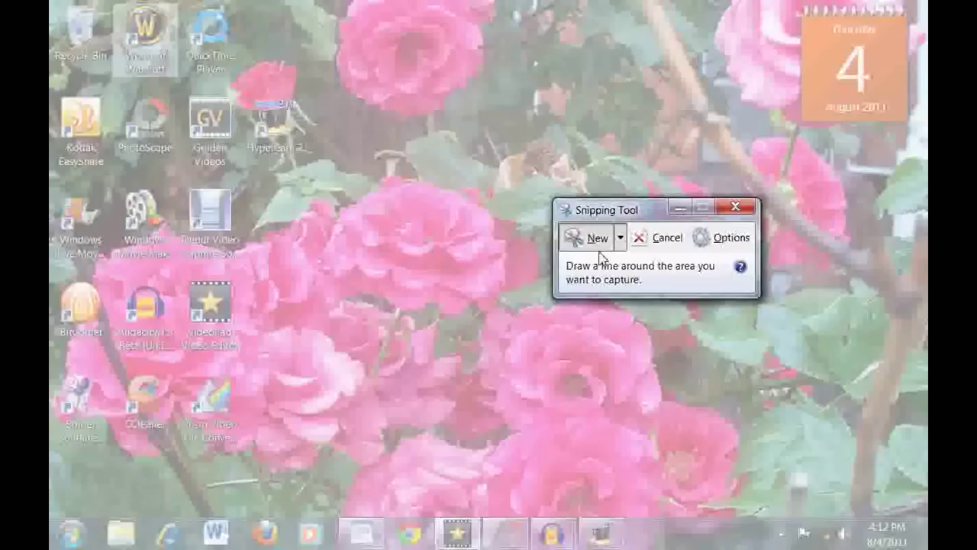
left_click(622, 238)
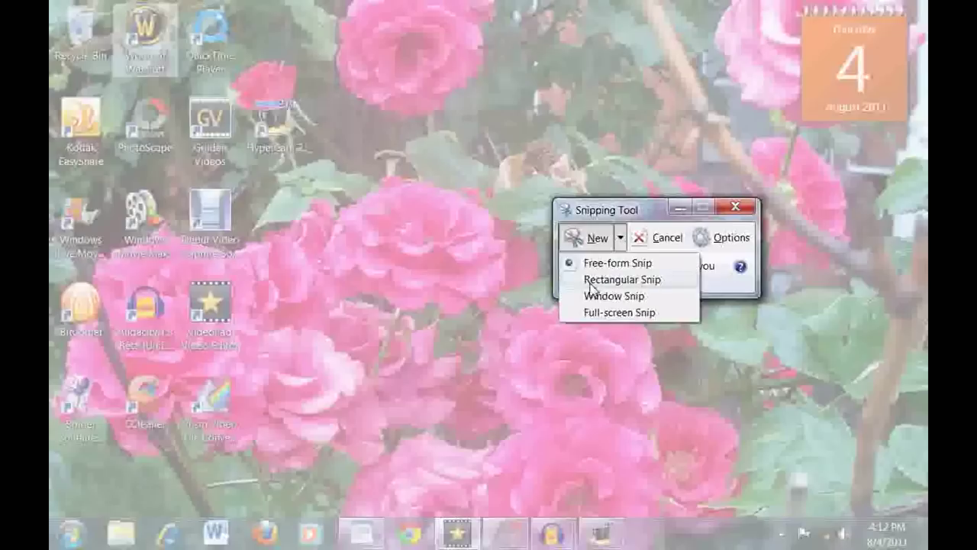
left_click(643, 281)
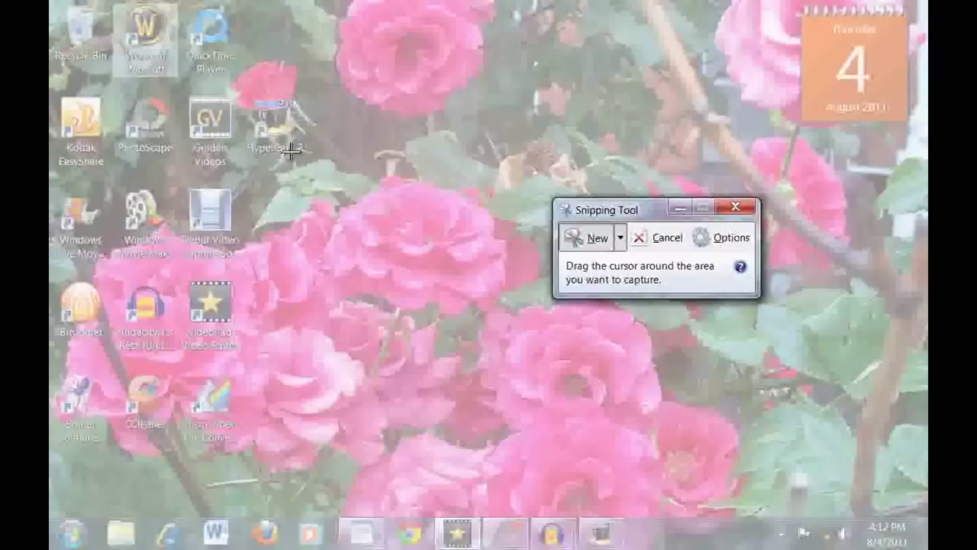
mouse_move(291, 150)
left_mouse_down()
mouse_move(419, 325)
mouse_move(535, 343)
left_mouse_up()
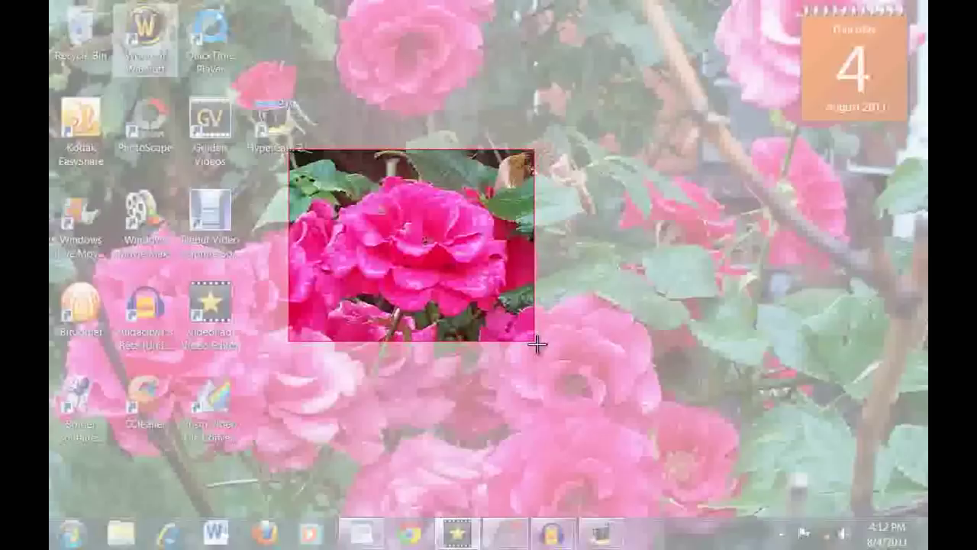
mouse_move(535, 344)
left_mouse_down()
mouse_move(680, 356)
mouse_move(777, 414)
mouse_move(828, 479)
mouse_move(735, 479)
mouse_move(666, 453)
mouse_move(572, 332)
mouse_move(551, 361)
mouse_move(559, 364)
left_mouse_up()
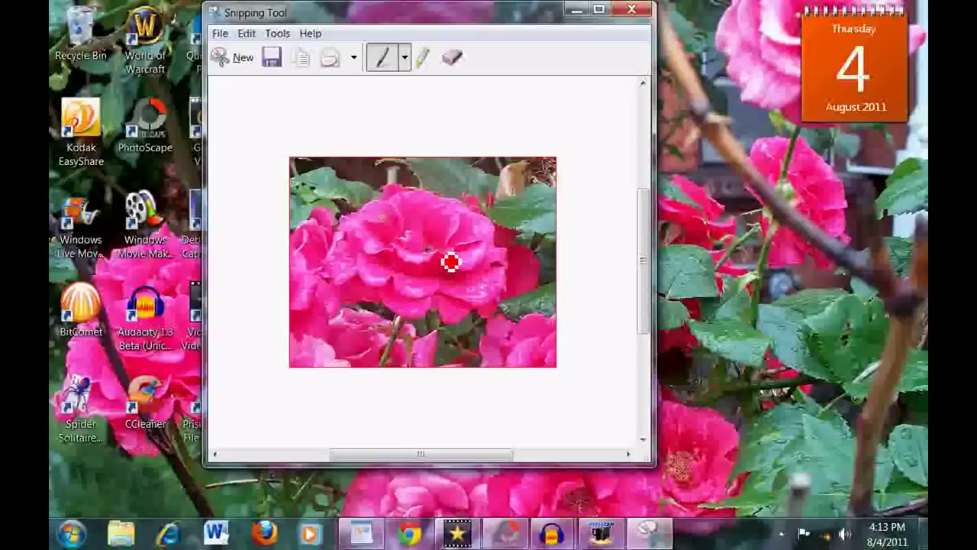
Step: Take a new Window Snip of the whole rose desktop with its icons and taskbar
left_click(242, 65)
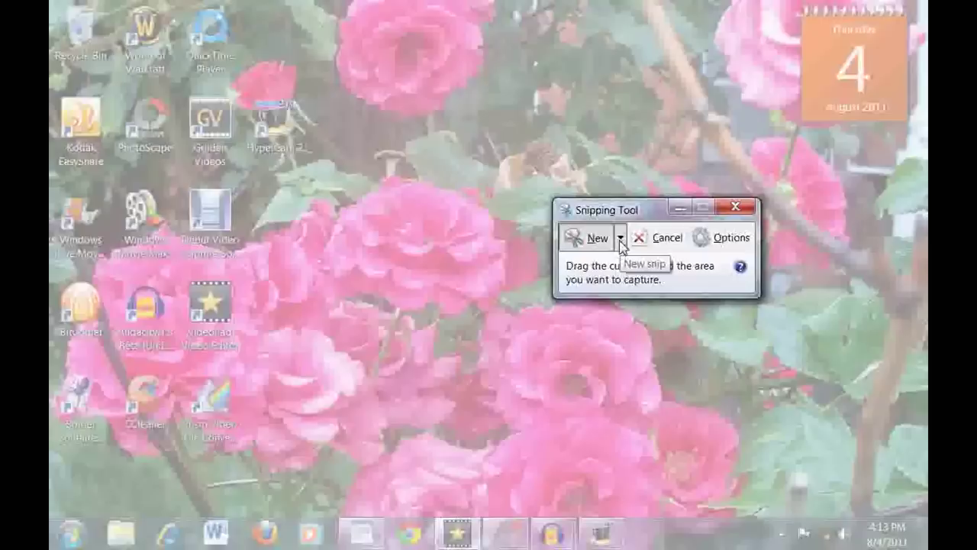
left_click(621, 239)
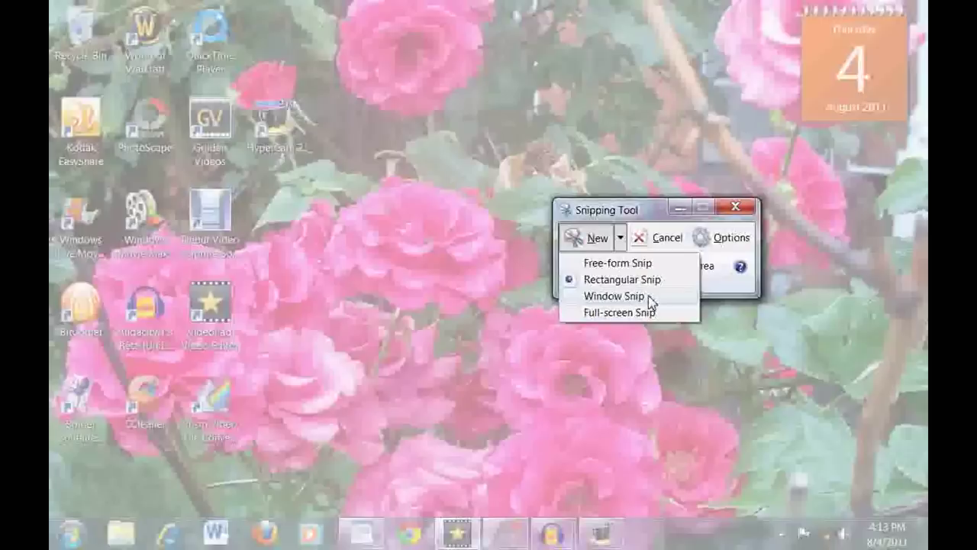
left_click(649, 297)
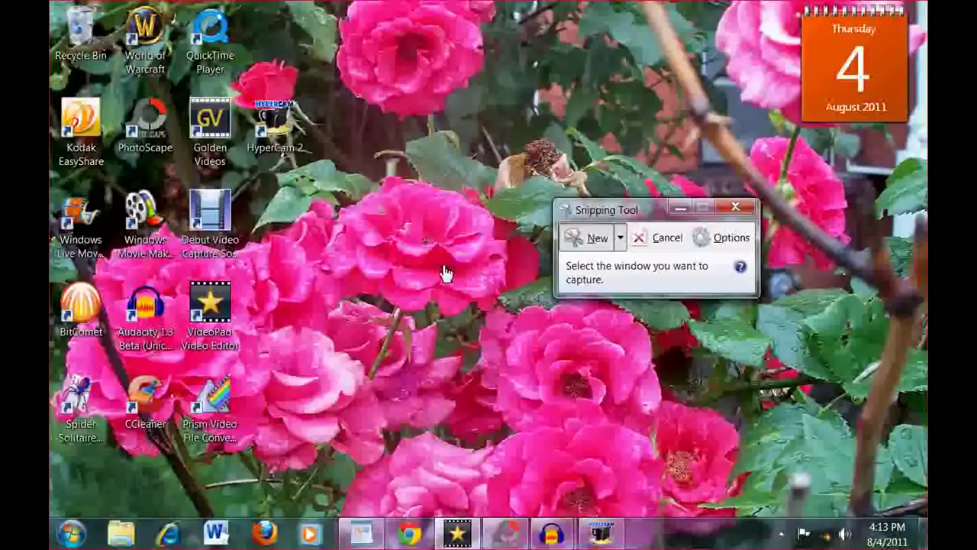
left_click(445, 274)
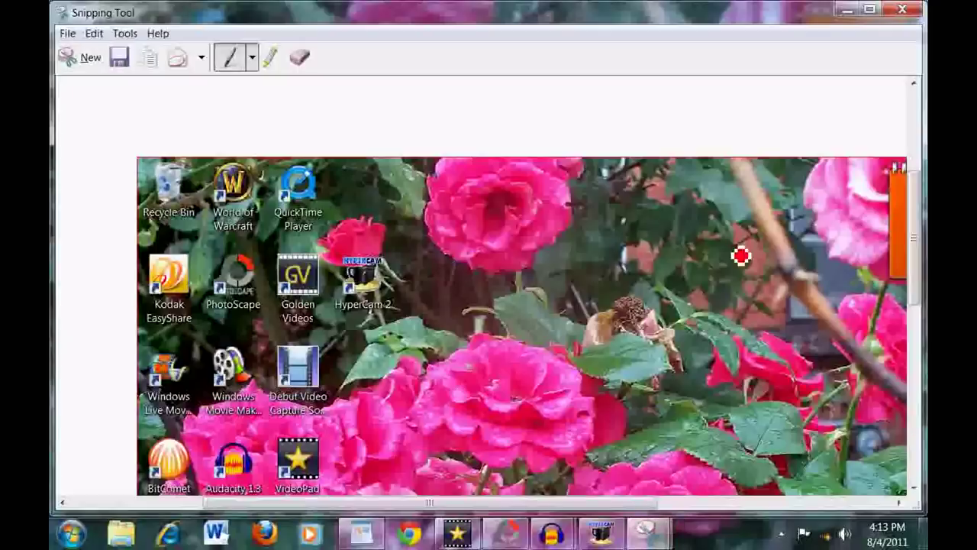
left_click_drag(920, 229, 924, 310)
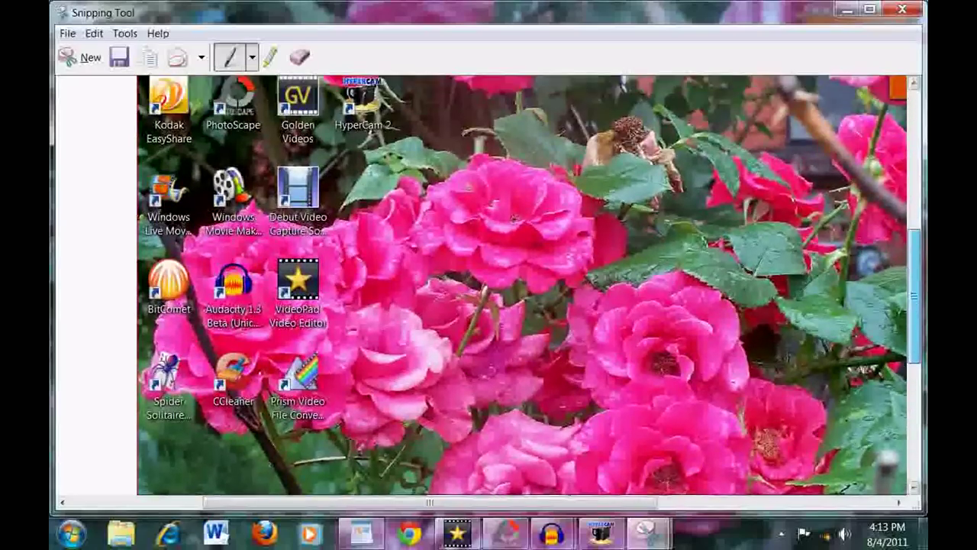
left_click_drag(925, 309, 925, 275)
scroll(526, 290, "up", 3)
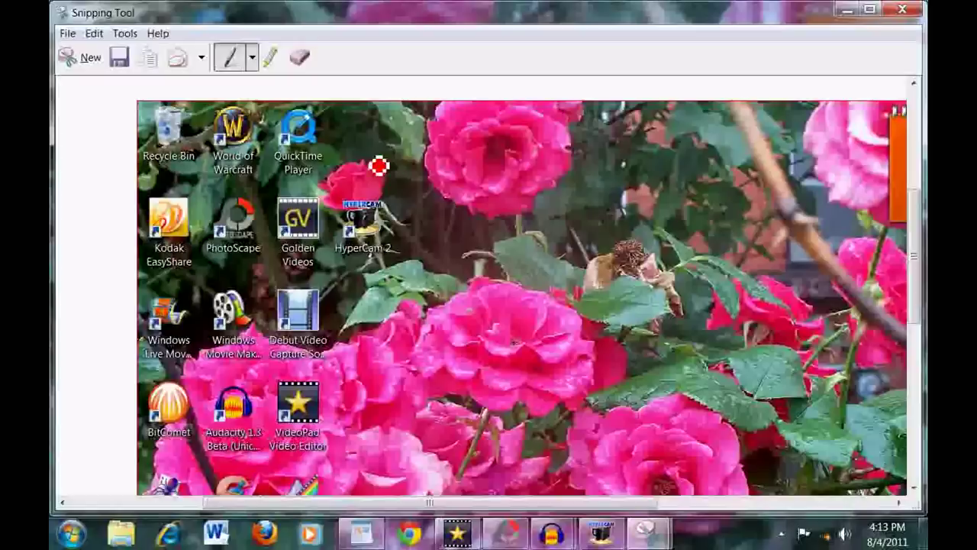
Step: Take a new Full-screen Snip of the entire screen
left_click(90, 61)
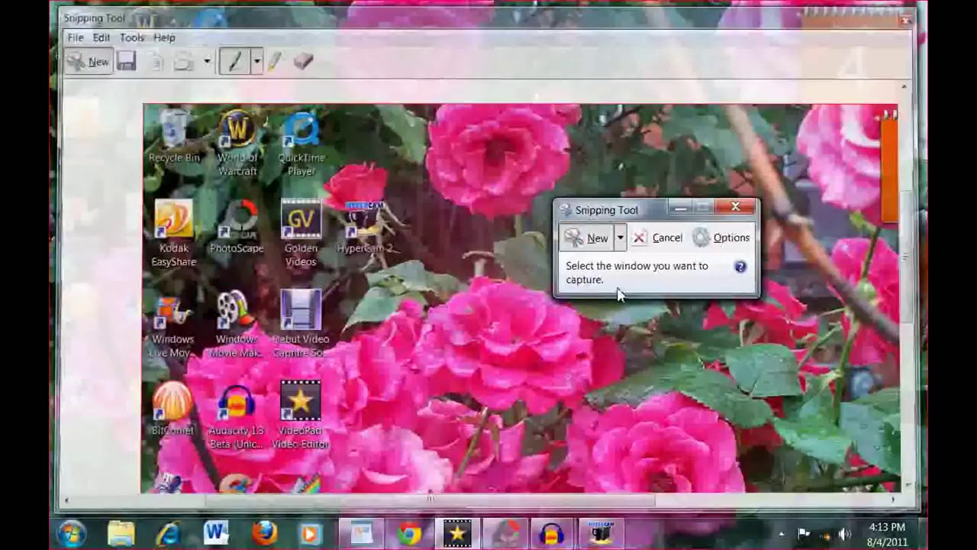
left_click(619, 238)
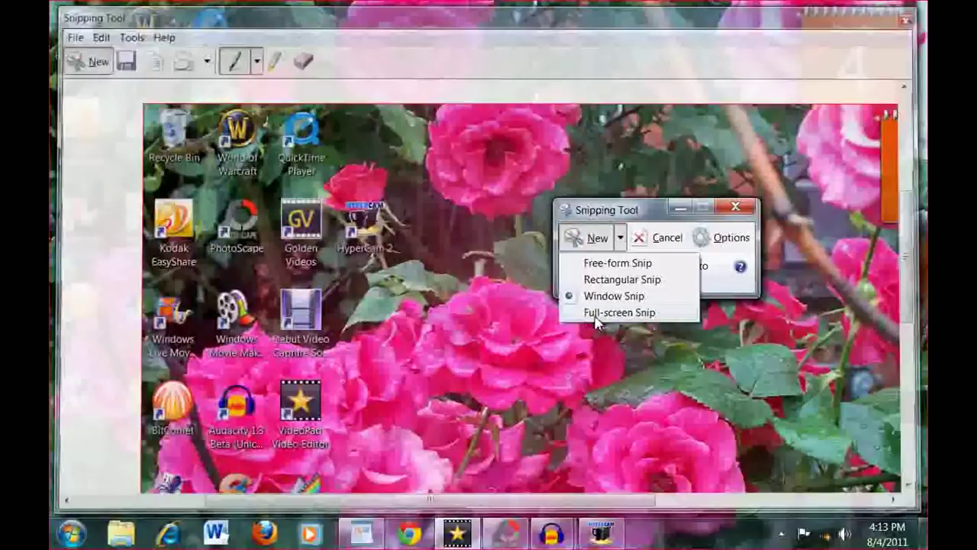
left_click(637, 315)
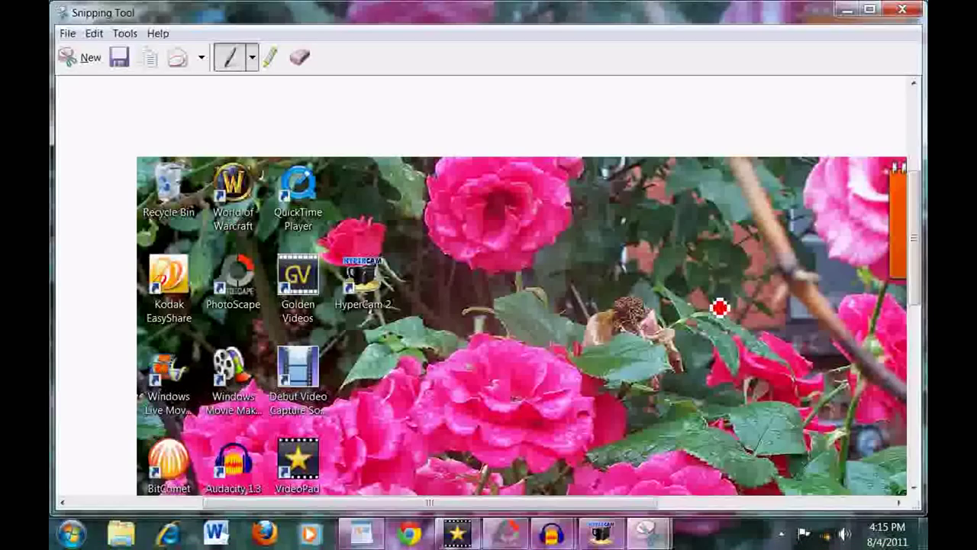
mouse_move(919, 260)
left_mouse_down()
mouse_move(925, 346)
mouse_move(922, 313)
left_mouse_up()
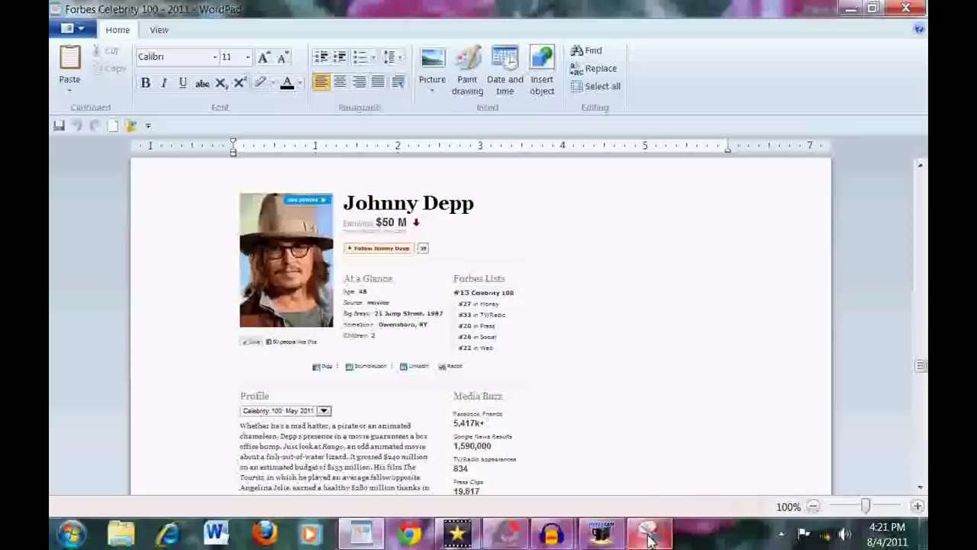
Step: Take a Free-form Snip drawing a heart around the Johnny Depp profile in WordPad
left_click(651, 539)
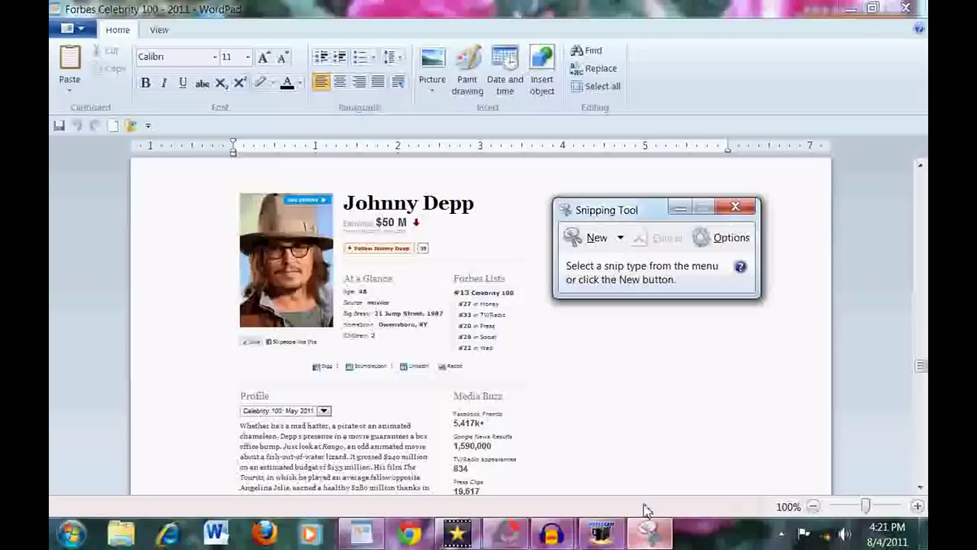
left_click(621, 238)
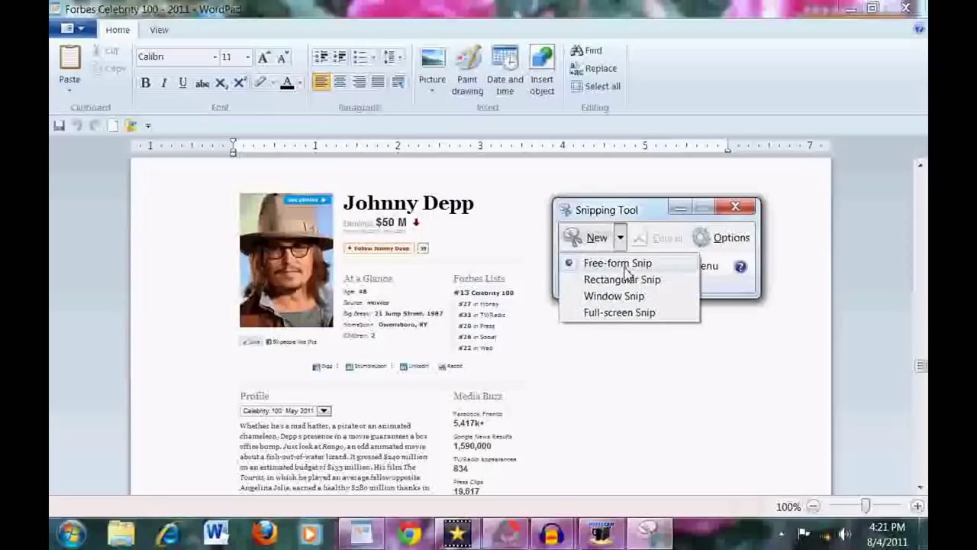
left_click(624, 264)
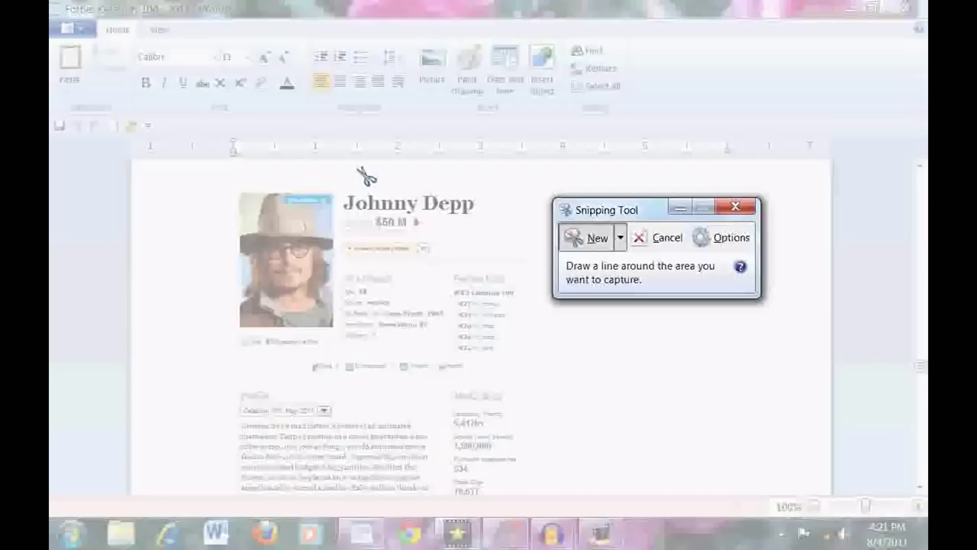
mouse_move(365, 174)
left_mouse_down()
mouse_move(338, 135)
mouse_move(218, 125)
mouse_move(158, 258)
mouse_move(199, 320)
mouse_move(378, 412)
mouse_move(507, 321)
mouse_move(569, 197)
mouse_move(558, 144)
mouse_move(460, 109)
mouse_move(391, 134)
mouse_move(367, 176)
left_mouse_up()
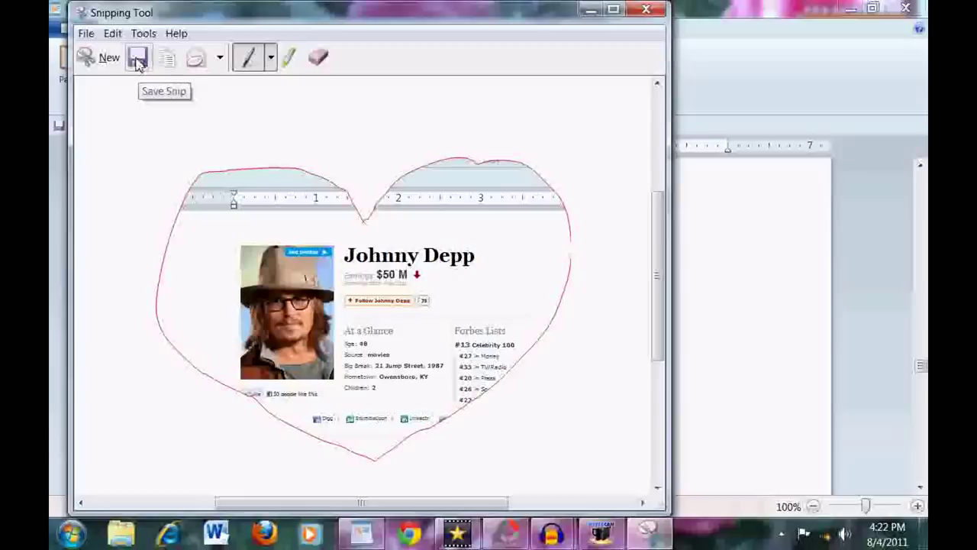
Step: Save the heart-shaped snip as JPEG file 'johnny' in Documents
left_click(137, 61)
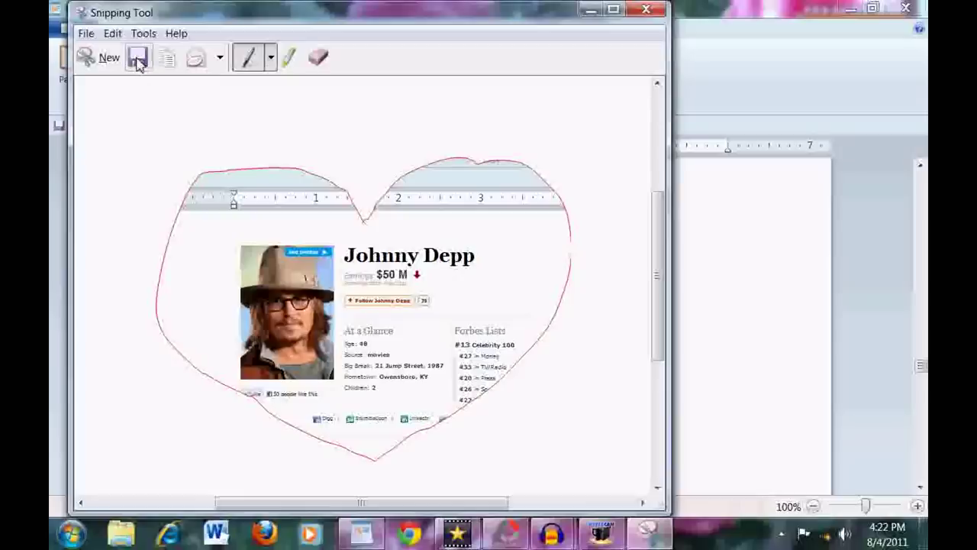
left_click(138, 61)
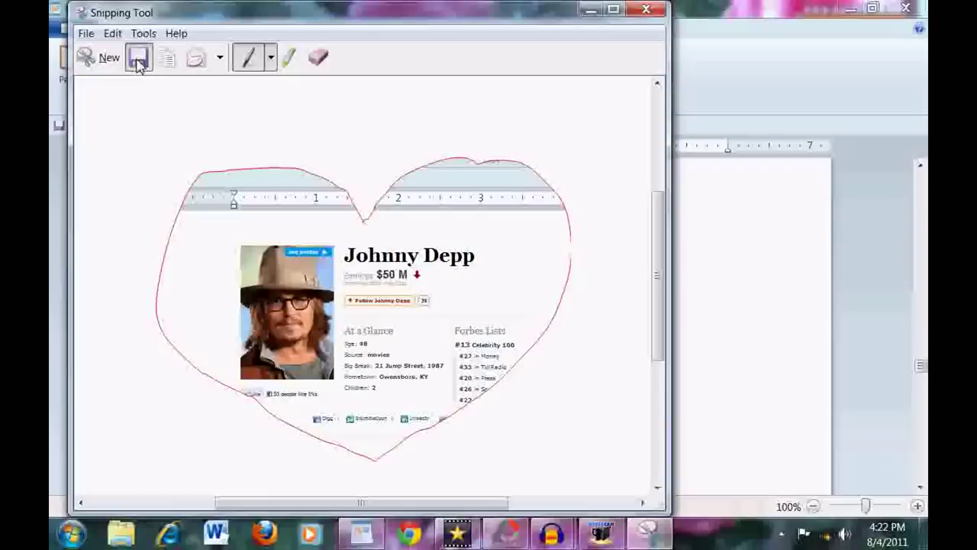
left_click(138, 61)
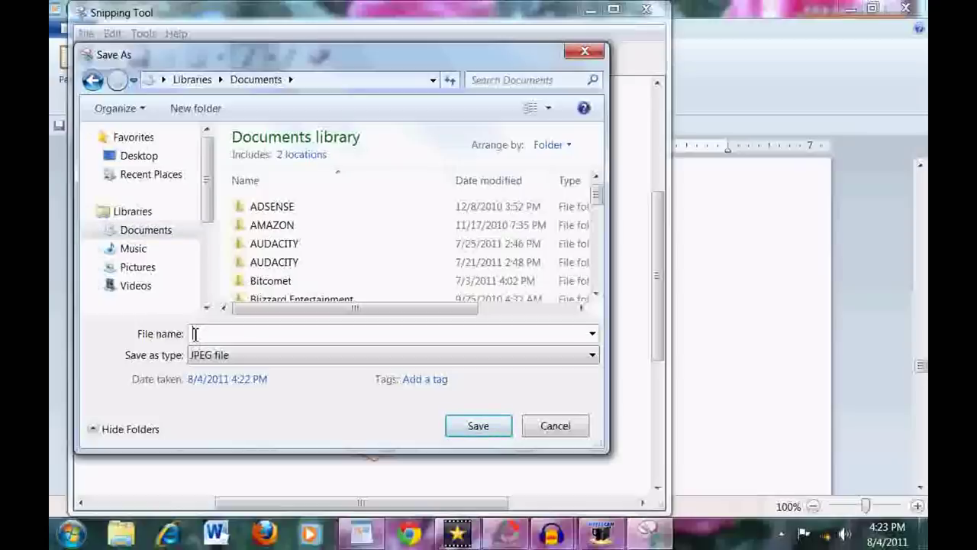
type("johnny")
left_click(480, 427)
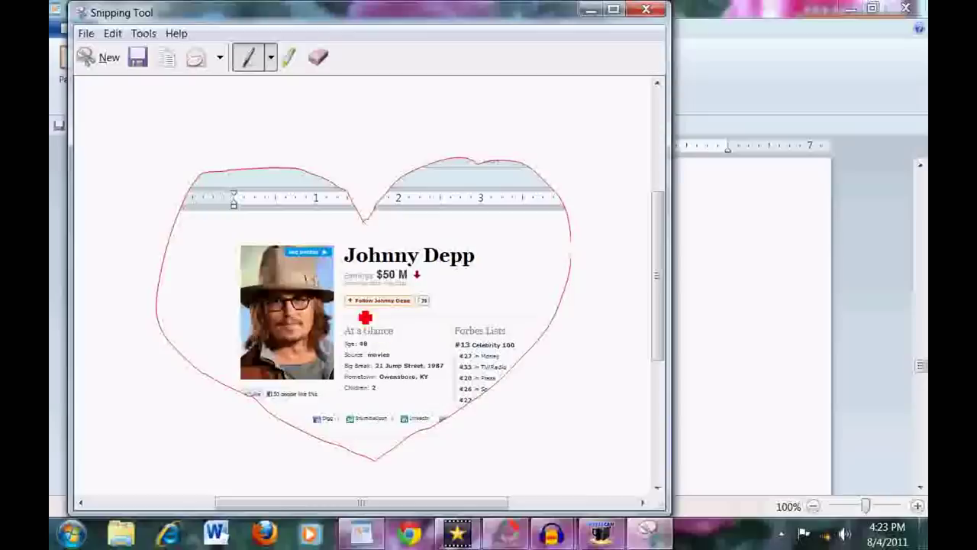
Step: Copy the heart-shaped snip and paste it into the blank WordPad page
left_click(170, 67)
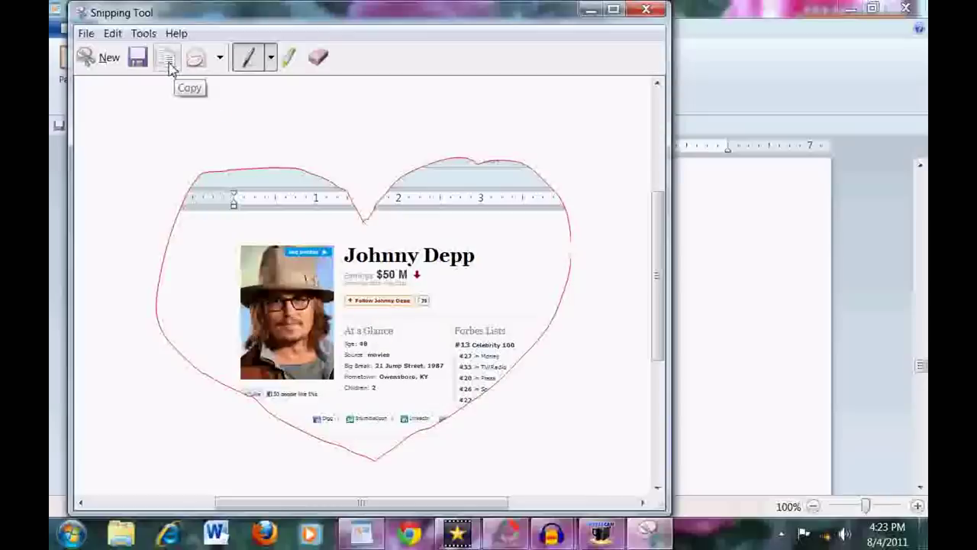
key("alt+Tab")
left_click(245, 178)
right_click(247, 181)
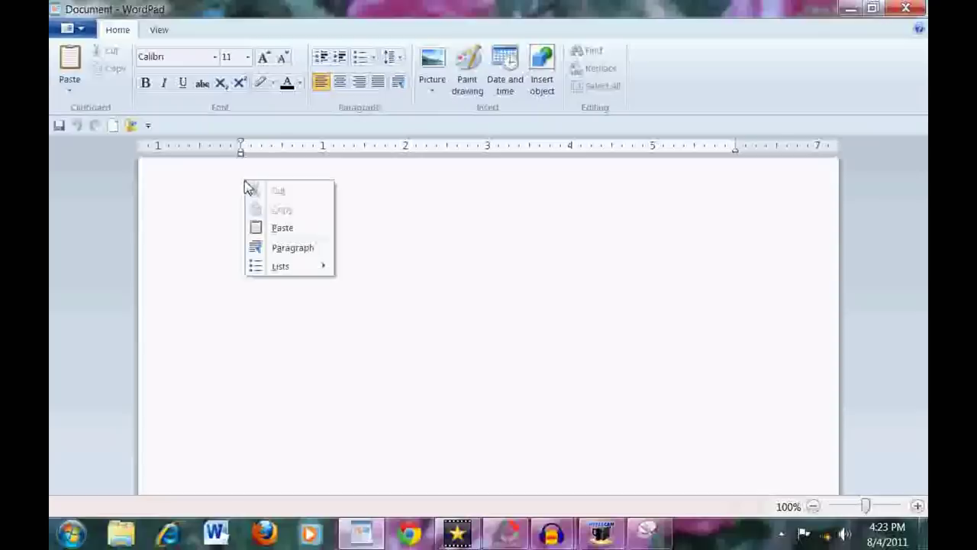
left_click(299, 230)
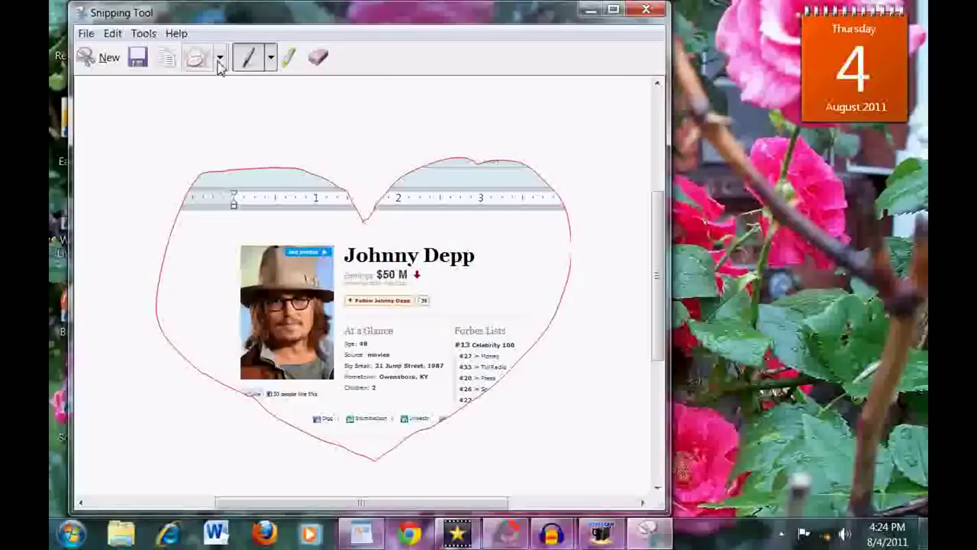
left_click(220, 61)
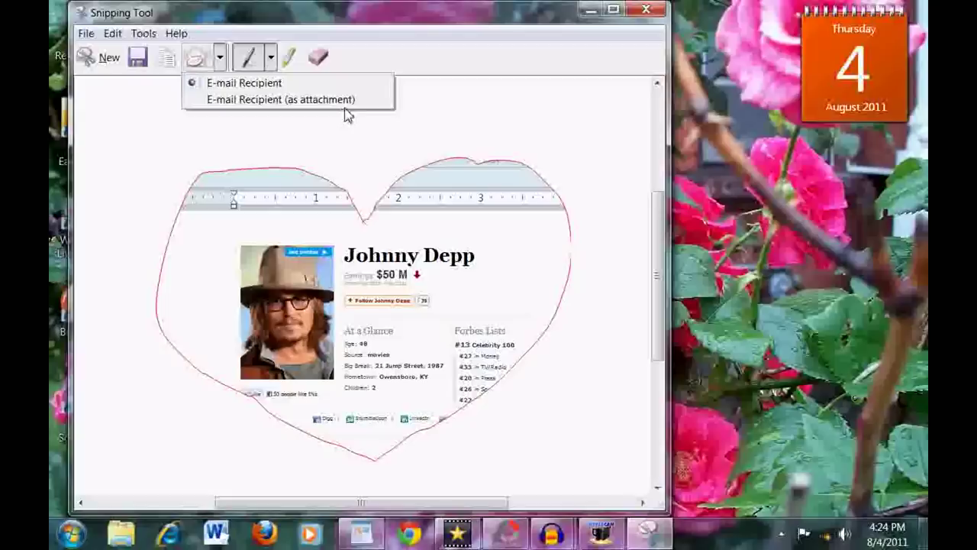
left_click(413, 124)
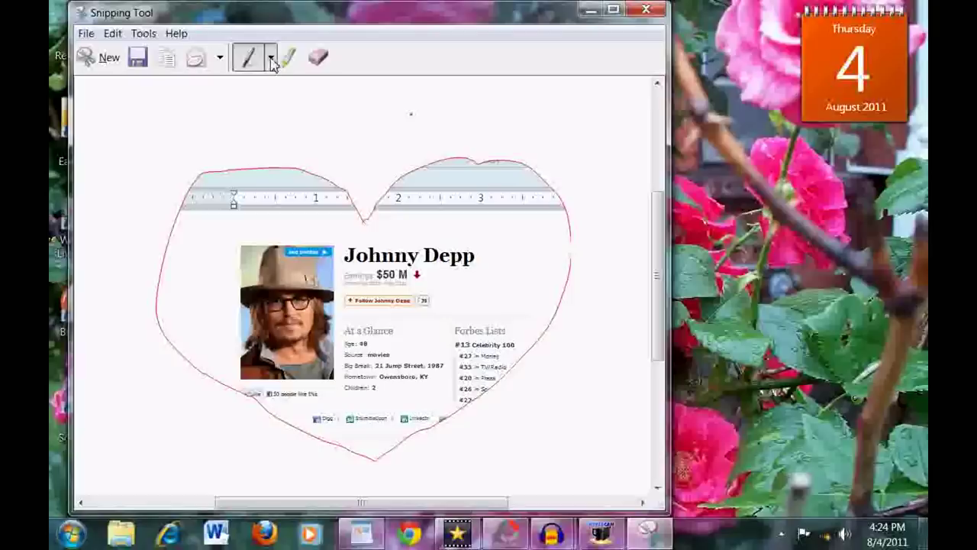
Step: Customize the pen to Purple colour, Thick point pen and Round tip pen
left_click(271, 61)
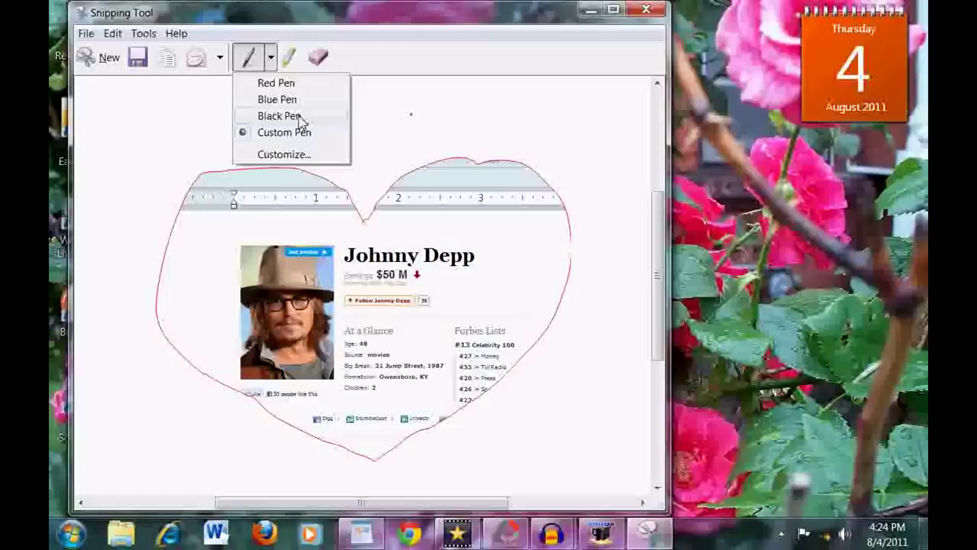
left_click(303, 155)
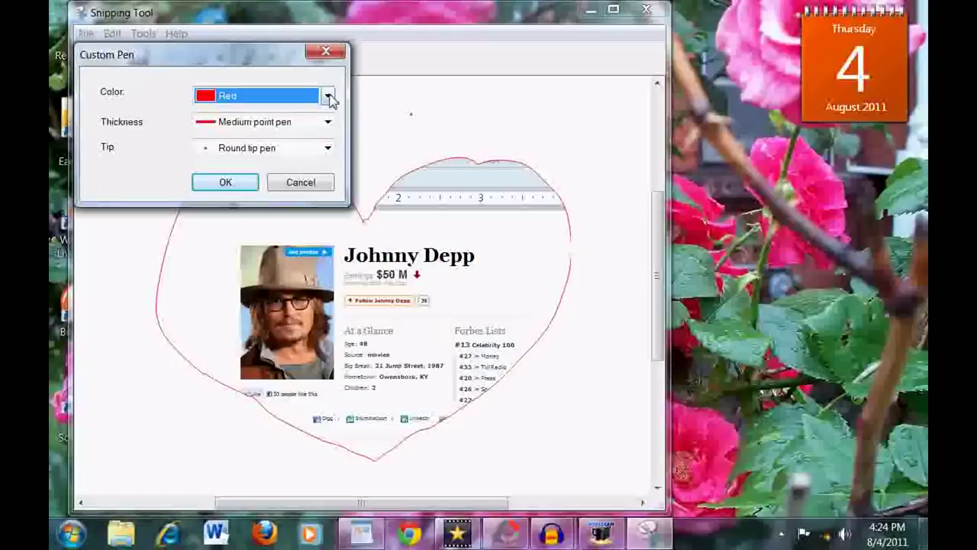
left_click(328, 96)
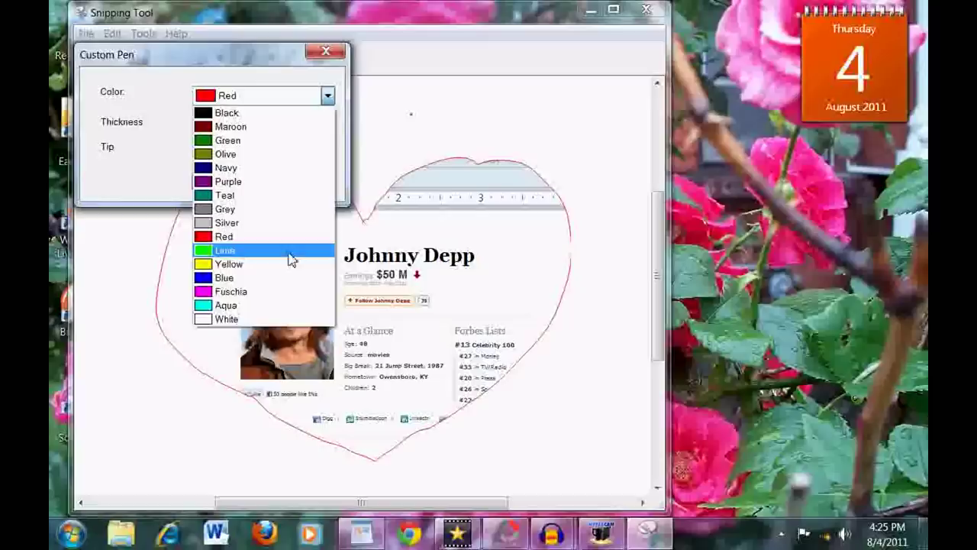
left_click(209, 186)
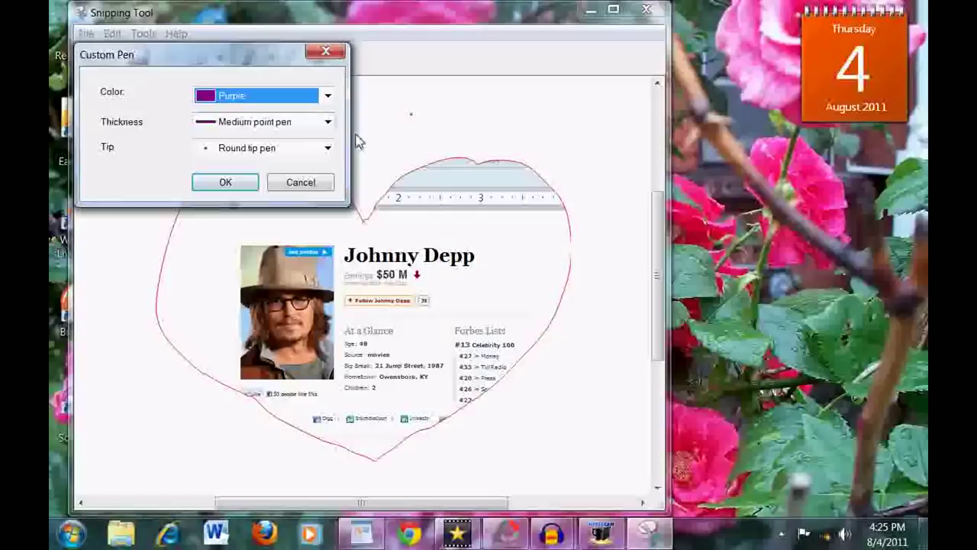
left_click(327, 123)
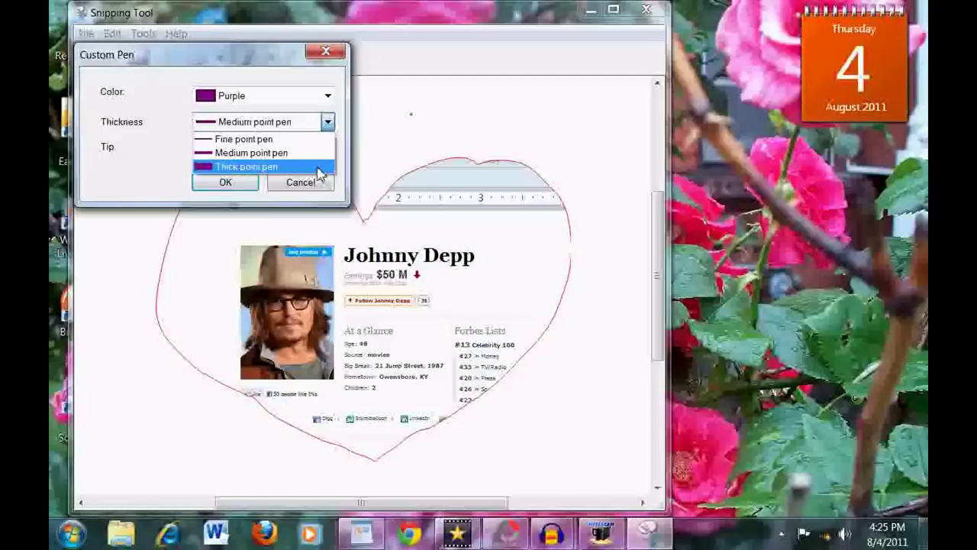
left_click(320, 168)
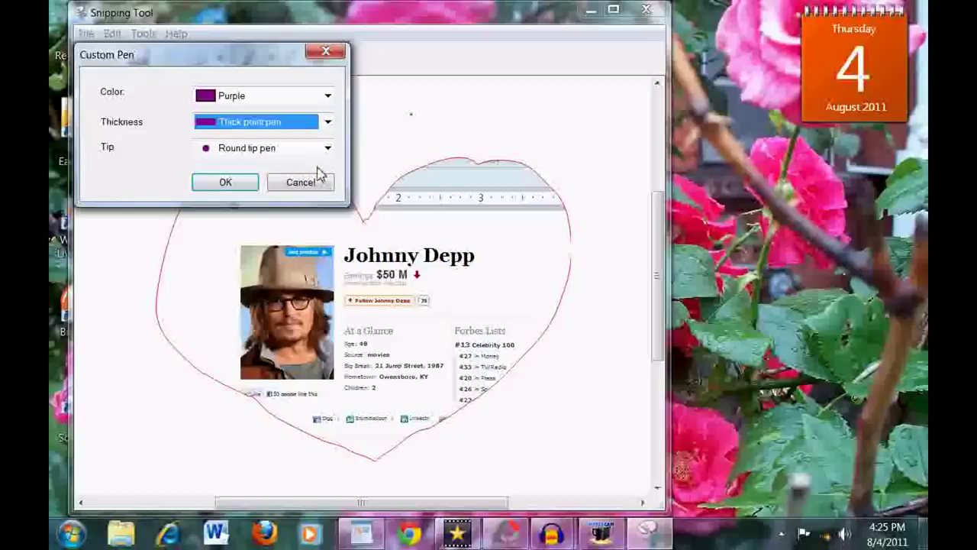
left_click(327, 148)
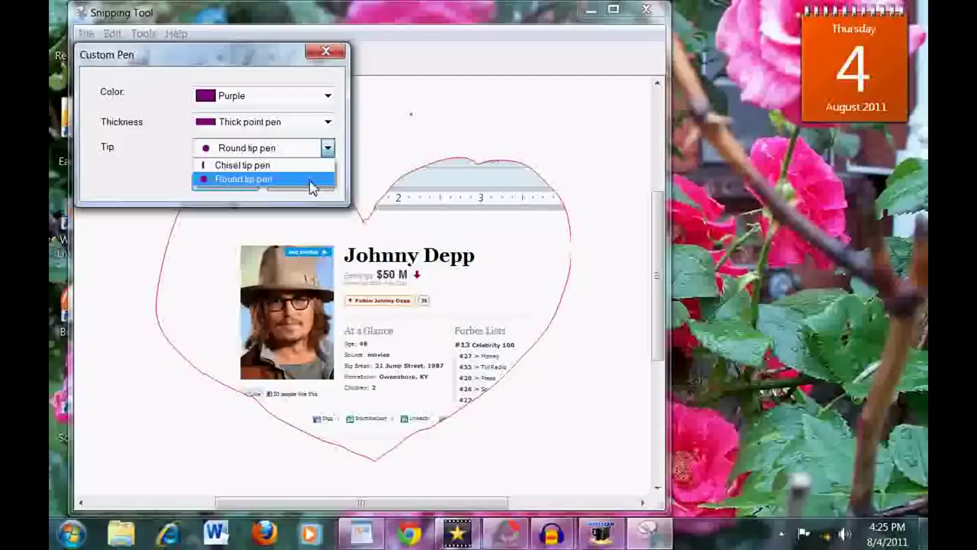
left_click(311, 180)
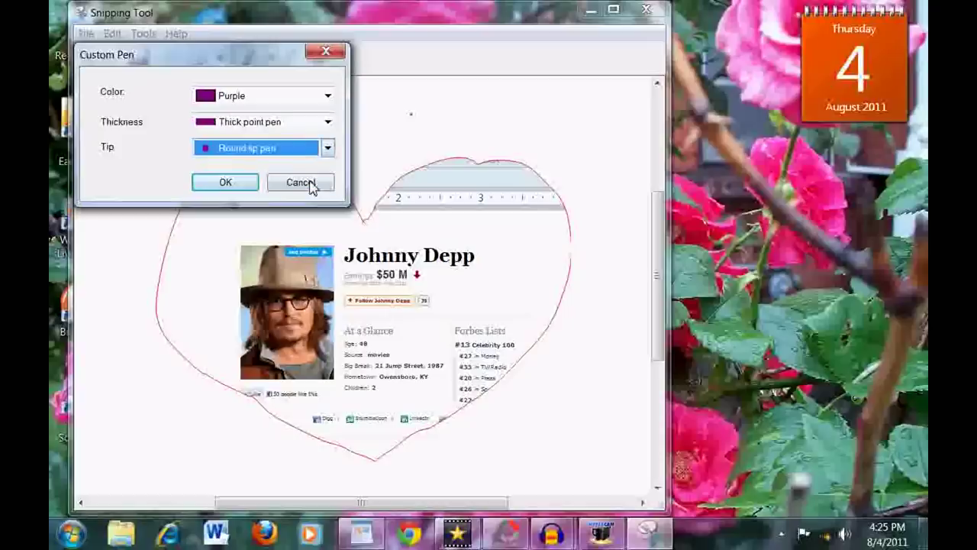
left_click(226, 184)
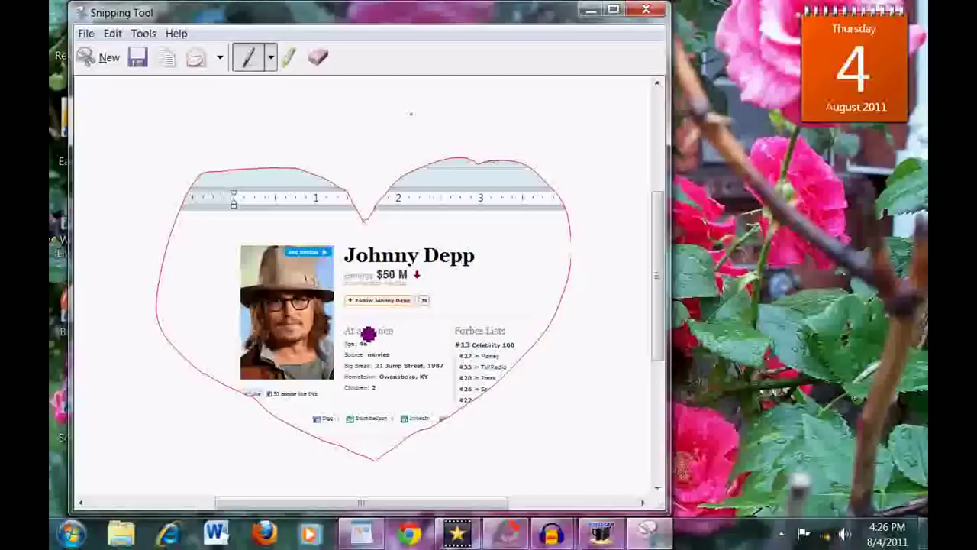
Step: Write LOVE in thick purple ink over the At a Glance area, undoing the stray lowercase e
mouse_move(368, 334)
left_mouse_down()
mouse_move(414, 397)
mouse_move(445, 357)
mouse_move(415, 356)
mouse_move(405, 367)
mouse_move(434, 345)
mouse_move(463, 378)
mouse_move(478, 307)
mouse_move(534, 325)
mouse_move(540, 317)
mouse_move(518, 309)
mouse_move(513, 286)
left_mouse_up()
key("ctrl+z")
left_click(544, 305)
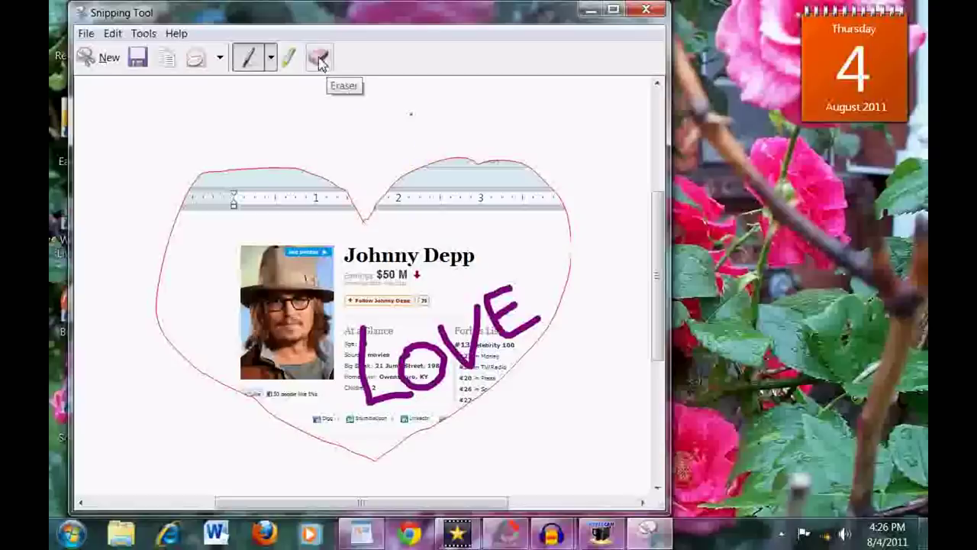
Step: Erase the purple L, O, V and E strokes and the leftover dash from the snip
left_click(321, 63)
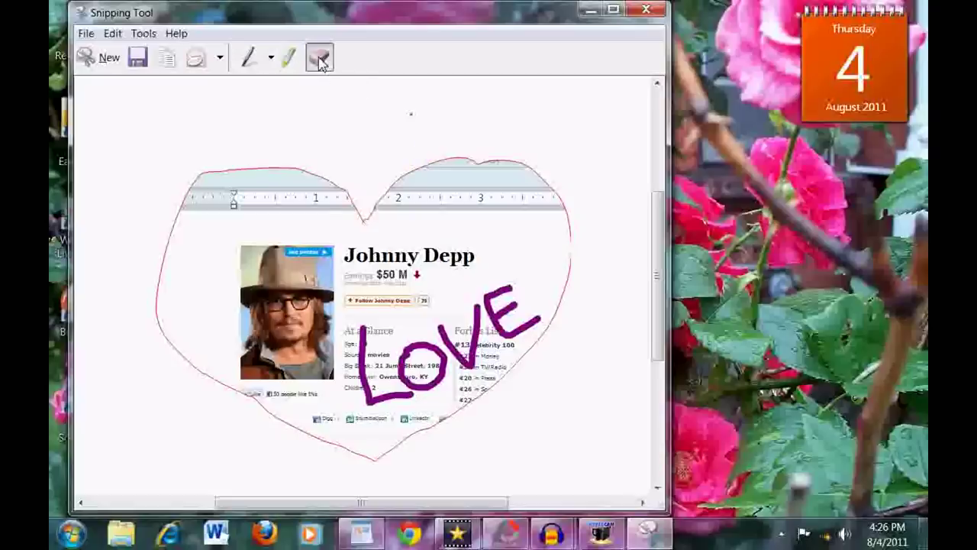
left_click_drag(362, 330, 398, 417)
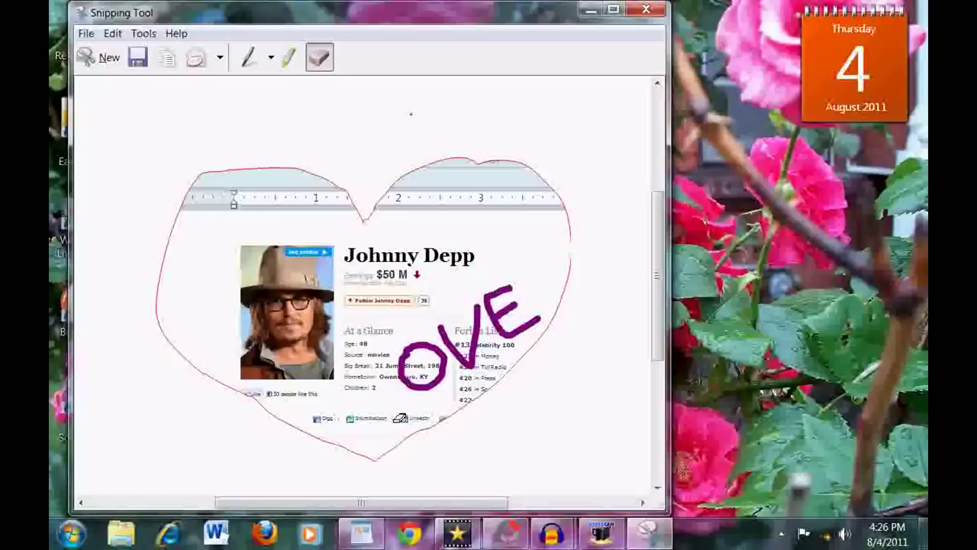
left_click(429, 357)
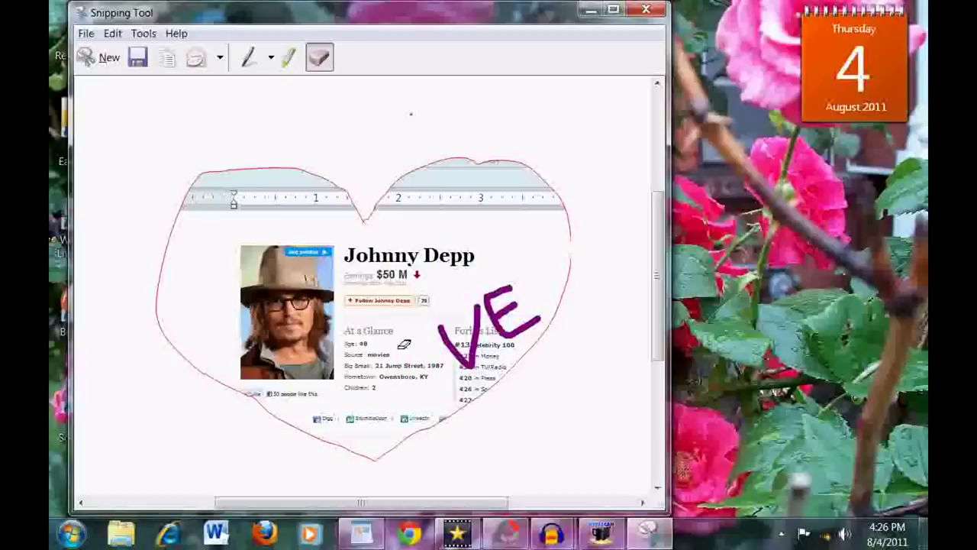
left_click_drag(423, 331, 504, 316)
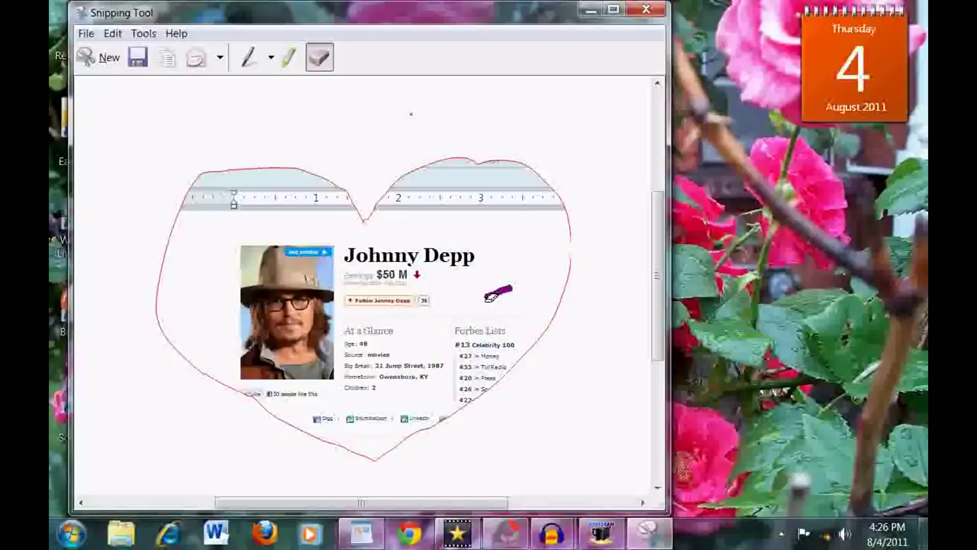
left_click(496, 290)
Step: Highlight Johnny Depp, the Earnings $50 M line and the Age: 48 line in yellow
left_click(290, 65)
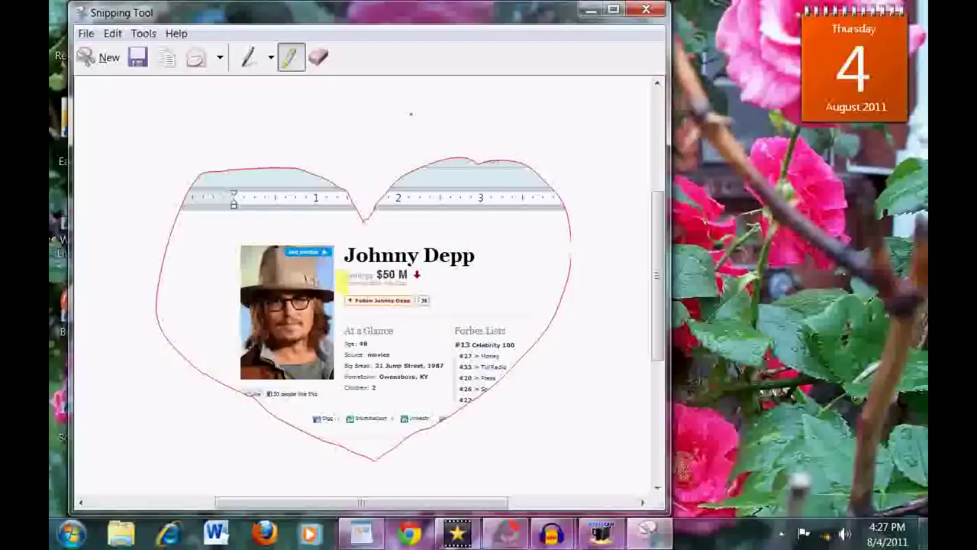
left_click_drag(345, 255, 478, 267)
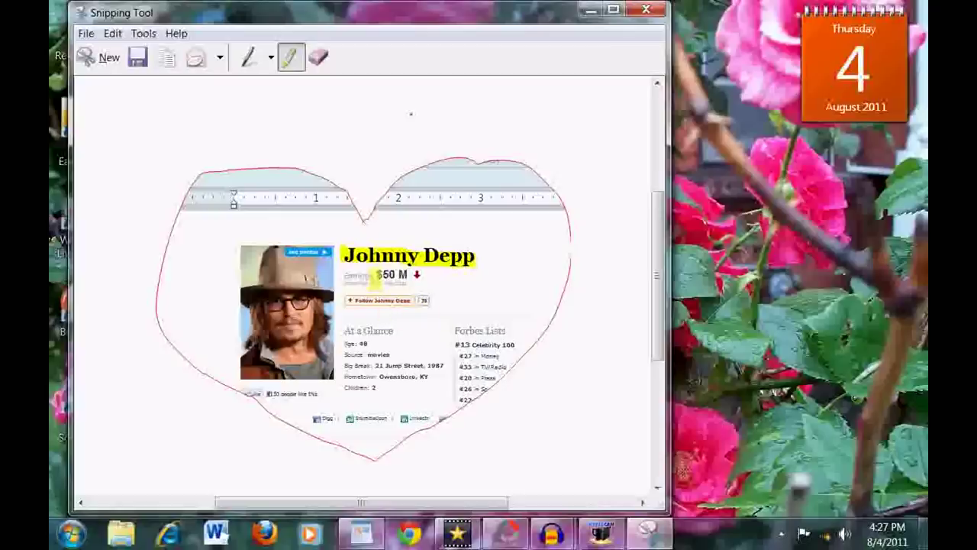
left_click_drag(348, 275, 419, 275)
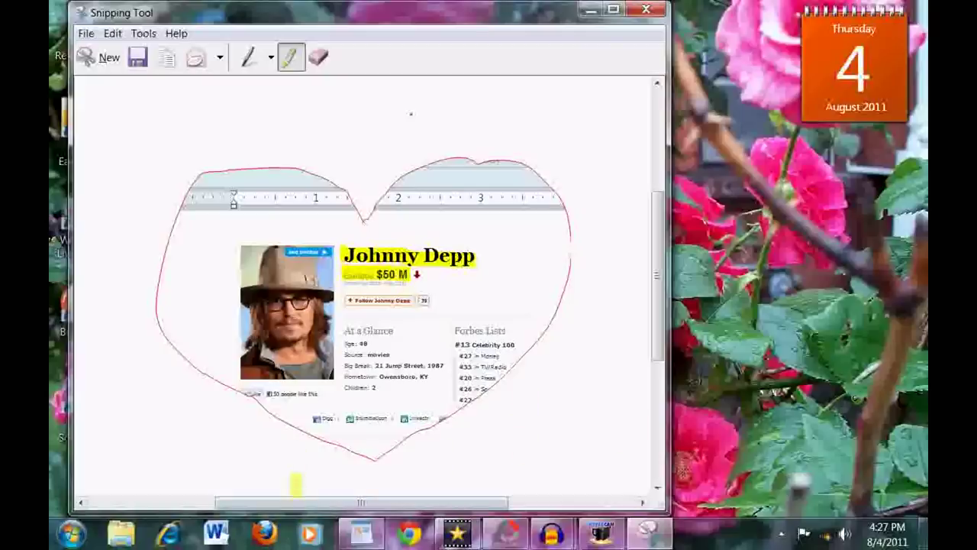
mouse_move(338, 359)
left_mouse_down()
mouse_move(341, 342)
mouse_move(388, 350)
left_mouse_up()
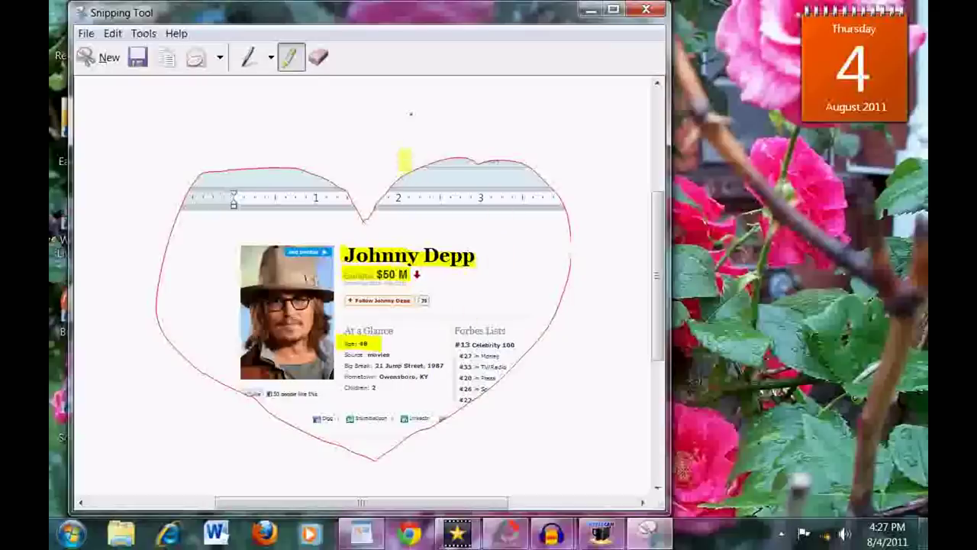
Step: Erase the yellow highlights over Earnings $50 M, Johnny Depp and Age: 48
left_click(320, 59)
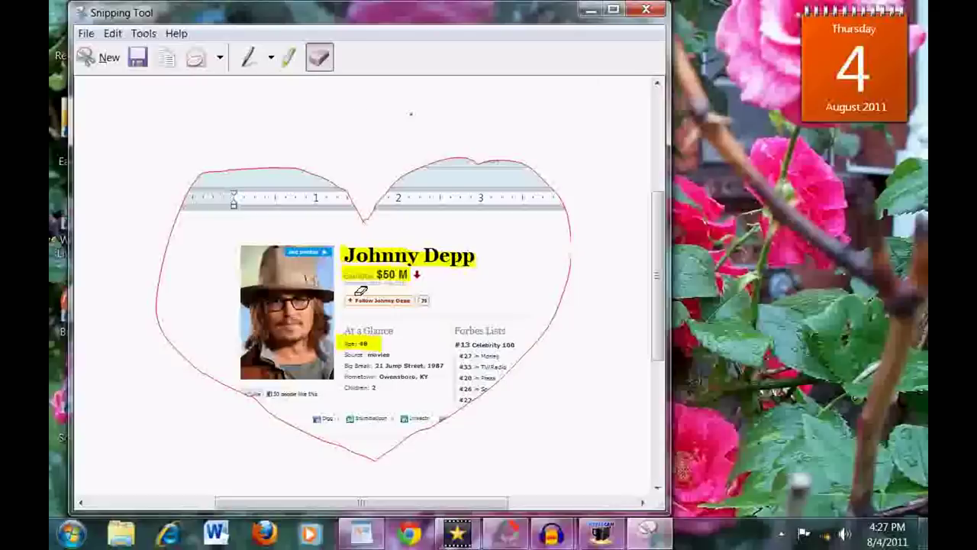
left_click_drag(327, 263, 491, 285)
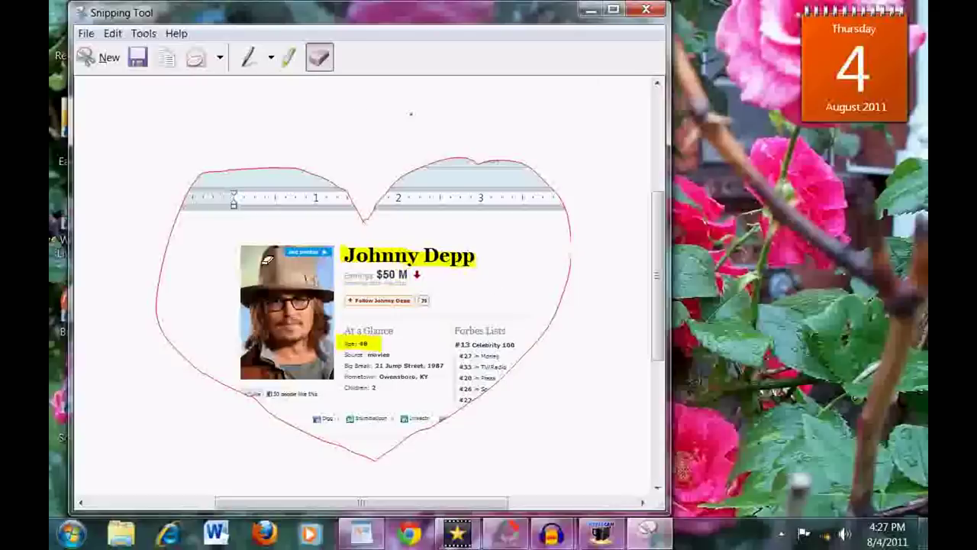
left_click_drag(320, 255, 473, 263)
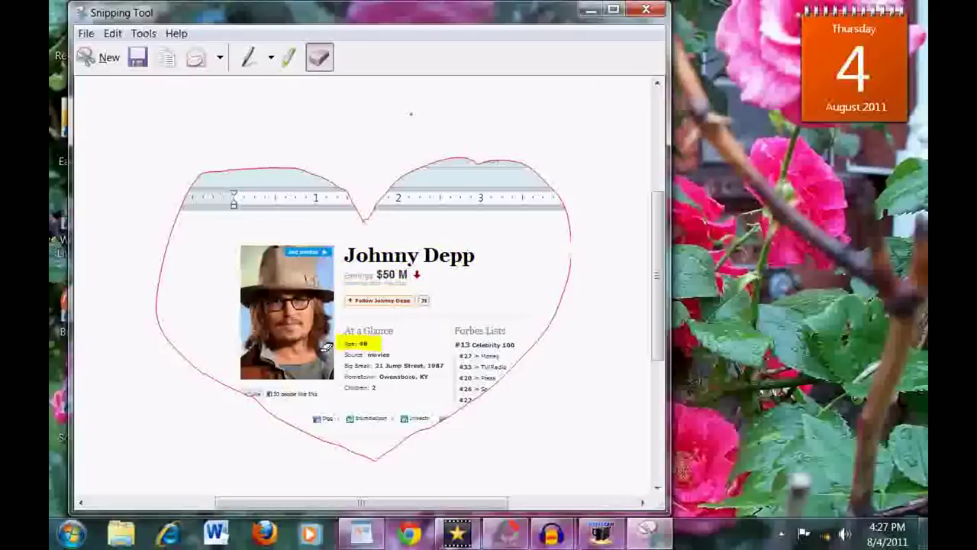
left_click_drag(333, 345, 416, 341)
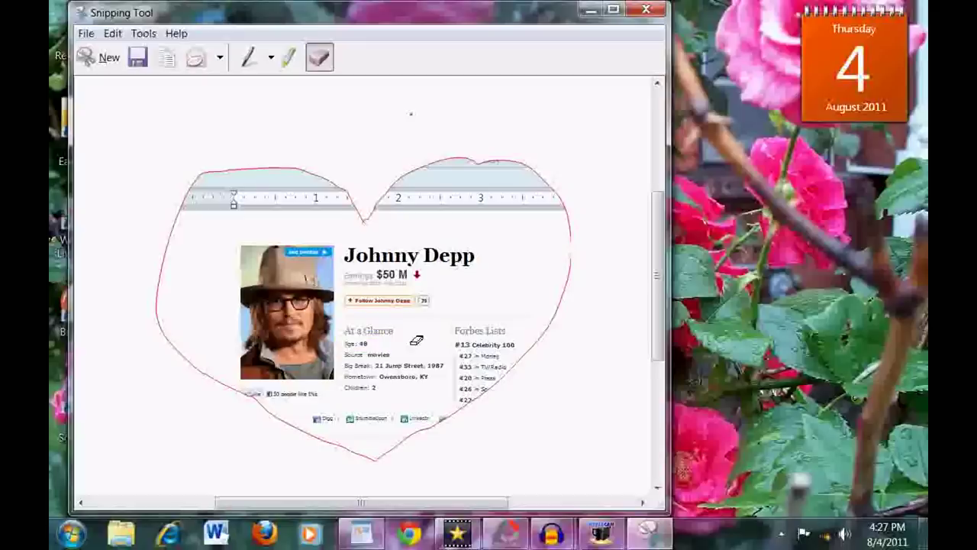
scroll(416, 340, "down", 1)
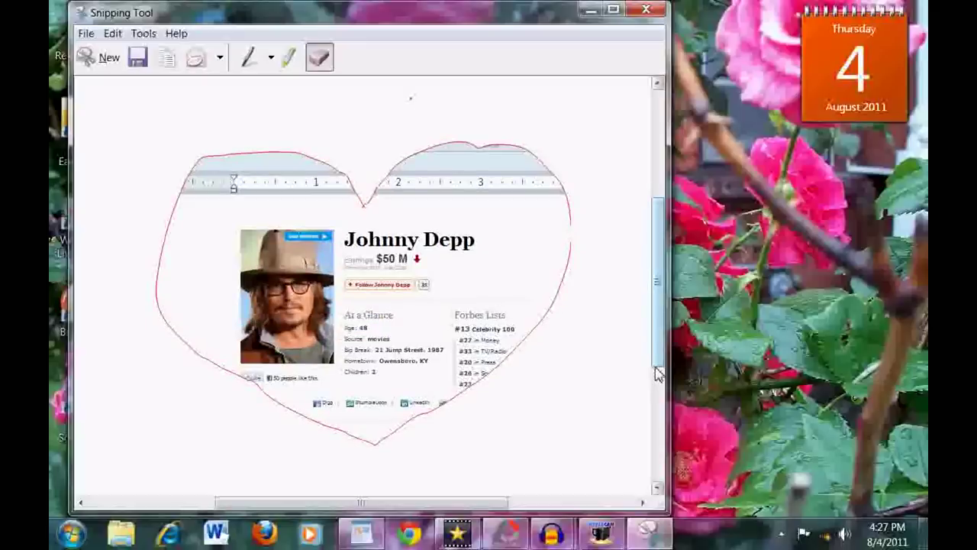